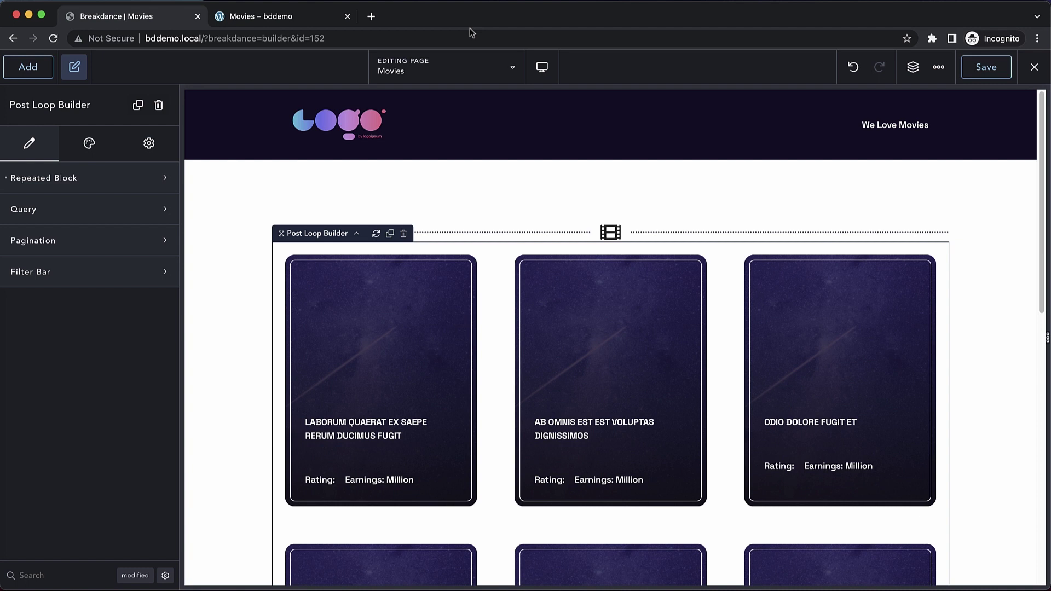
scroll(468, 305, "down", 1)
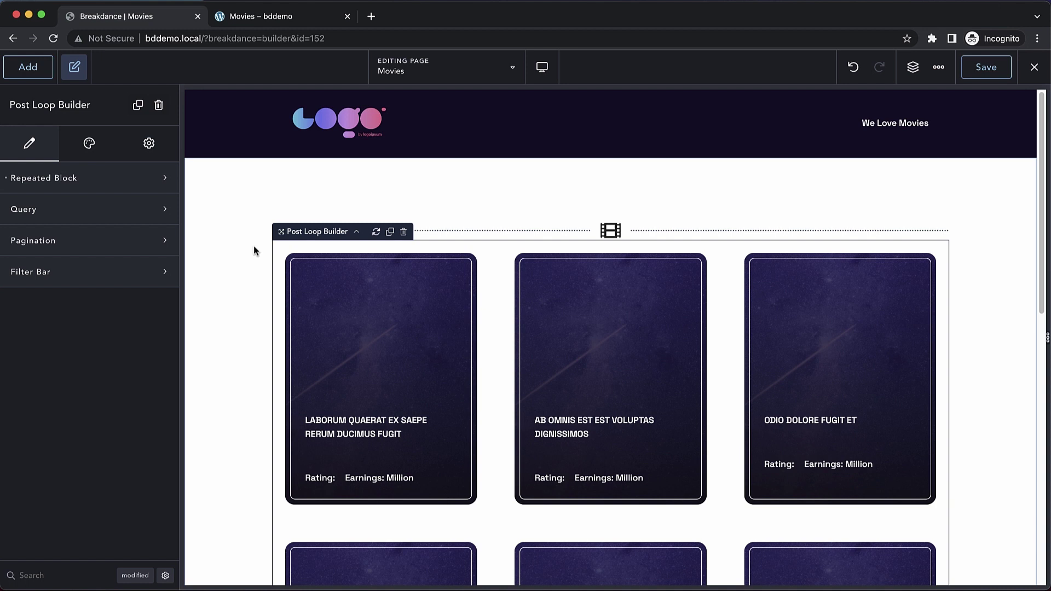
Switch the loop to a Custom query and replace the Posts post type with Movies.
left_click(131, 209)
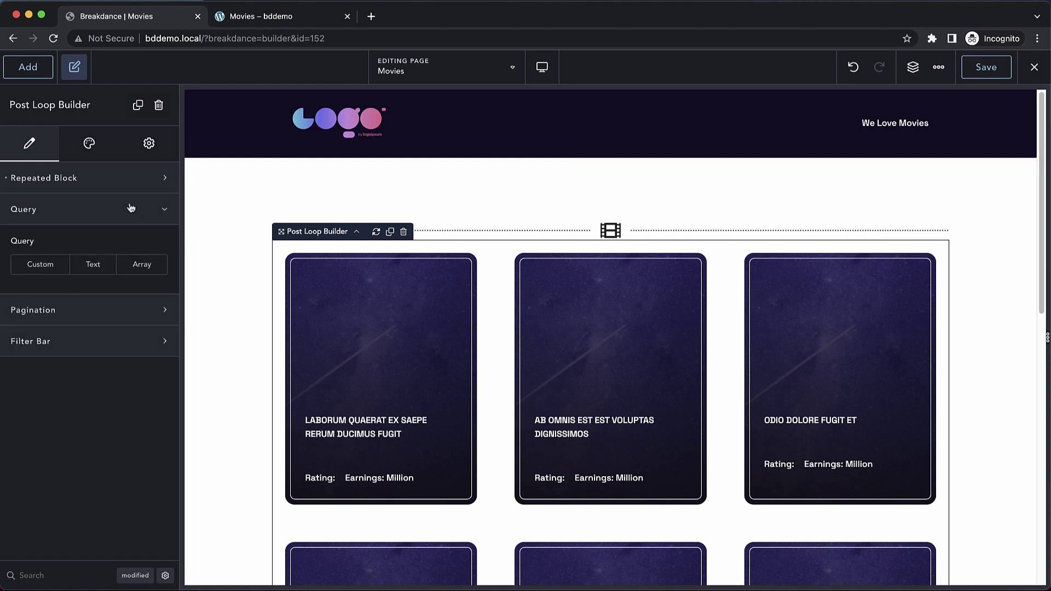
left_click(42, 267)
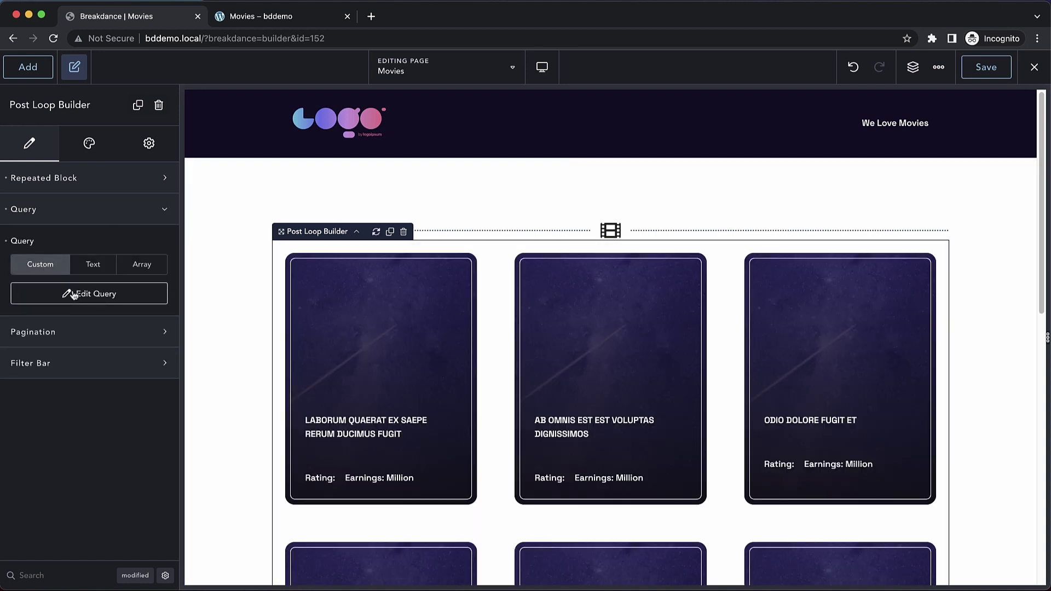
left_click(72, 295)
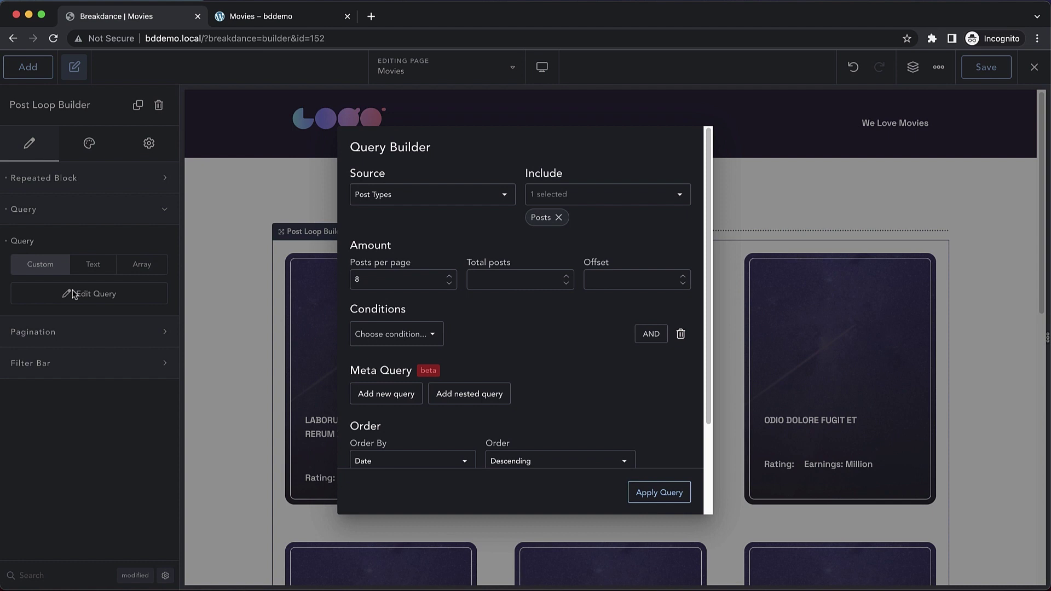
left_click(559, 217)
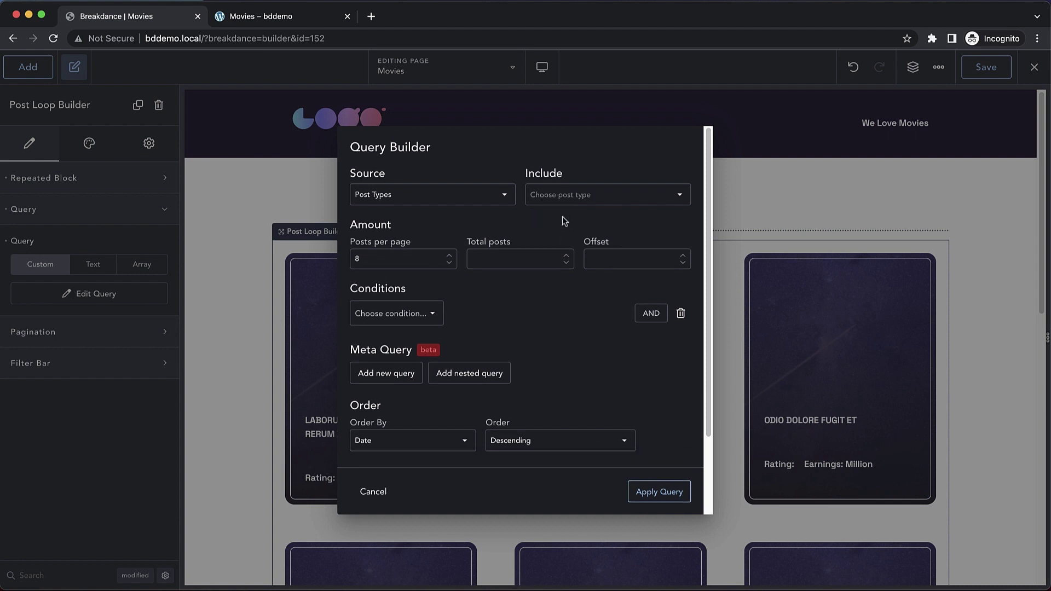
left_click(566, 201)
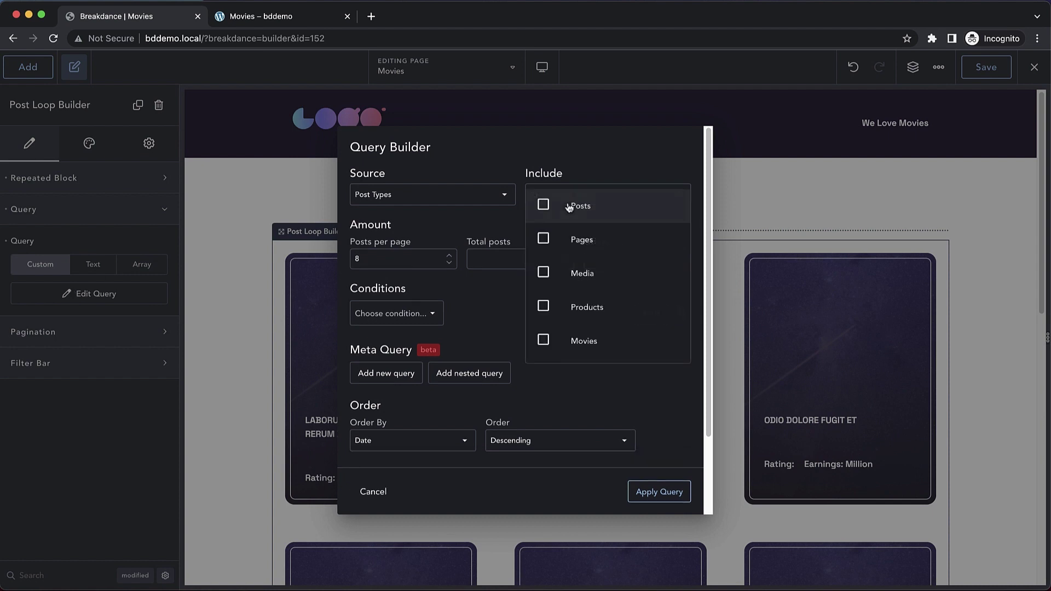
left_click(543, 340)
left_click(496, 329)
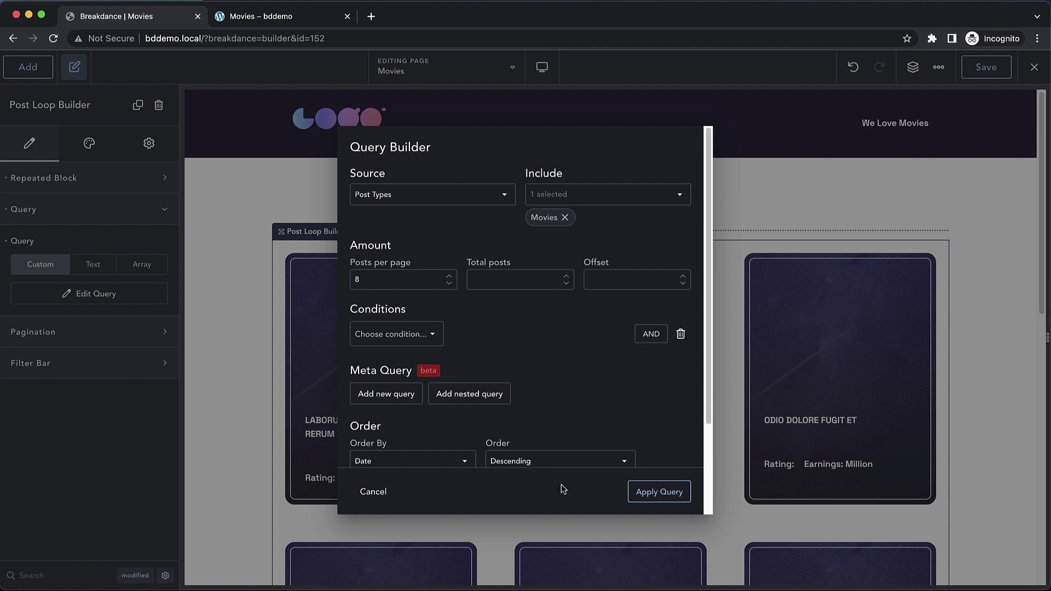
Add a meta query rule for rating >= 5 as NUMERIC and apply the query.
left_click(409, 394)
left_click_drag(709, 251, 711, 335)
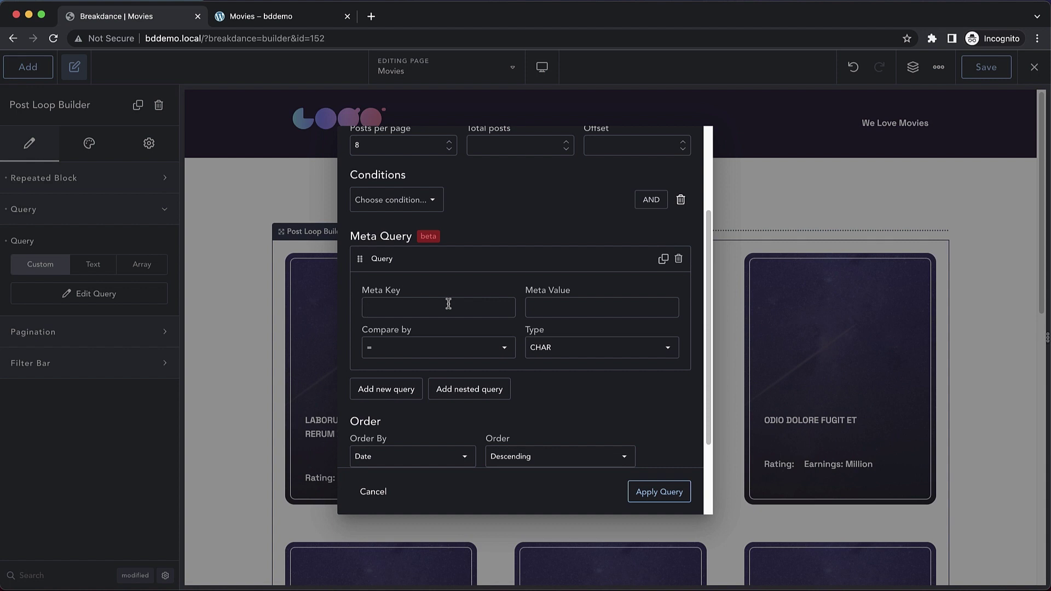
type("rating")
left_click(548, 306)
type("5")
left_click(505, 346)
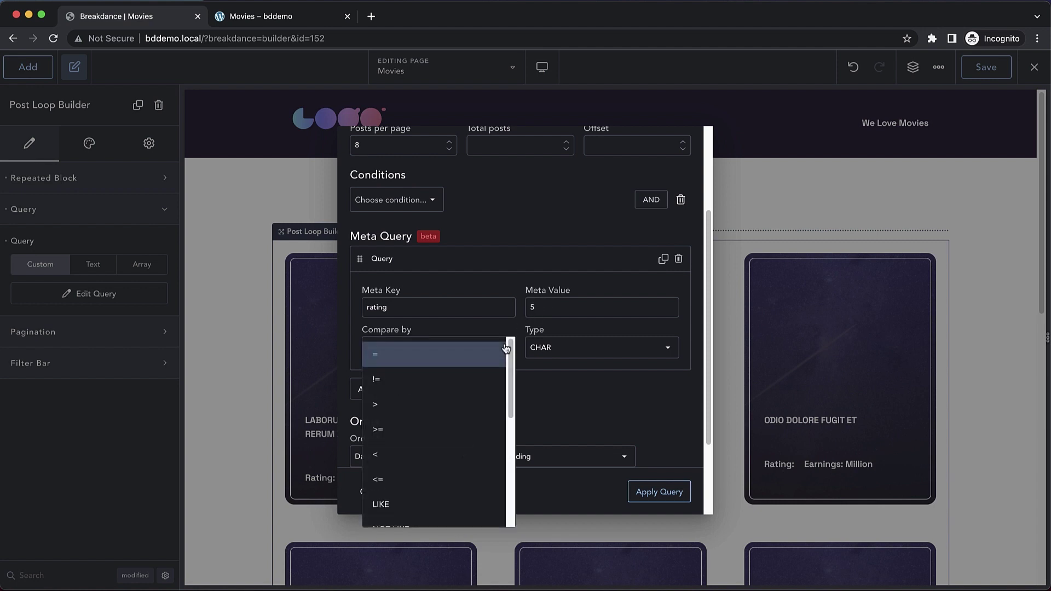
left_click(392, 428)
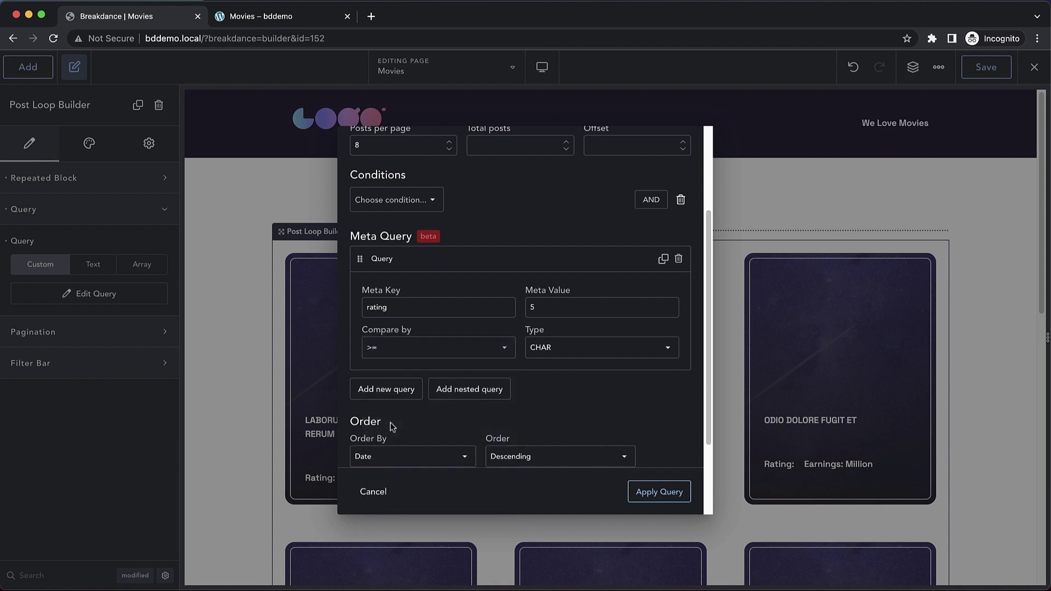
left_click(608, 347)
left_click(596, 354)
left_click(660, 491)
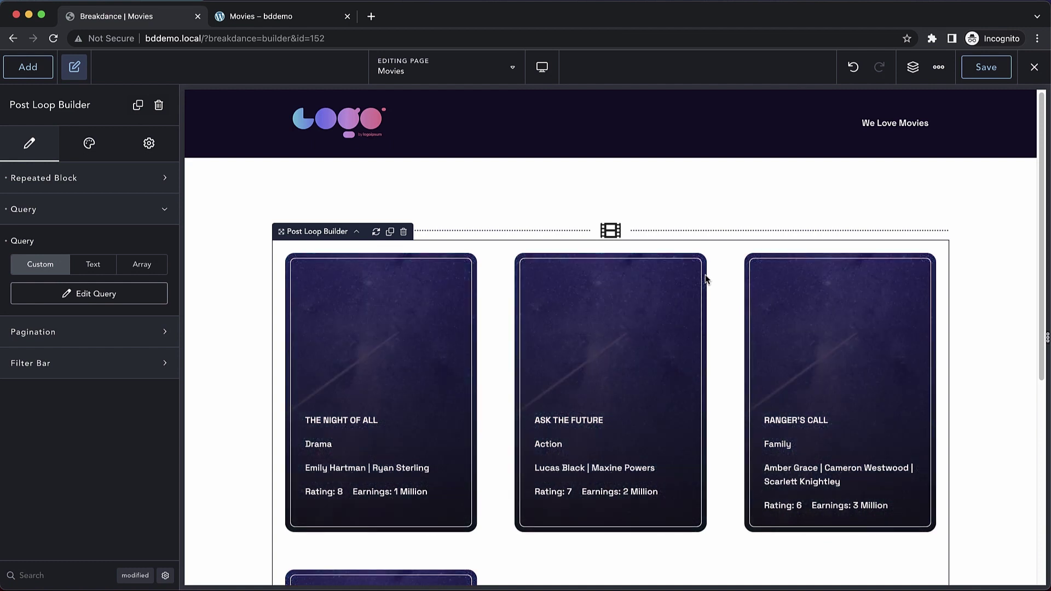
scroll(719, 412, "down", 1)
scroll(719, 413, "down", 3)
scroll(719, 412, "down", 2)
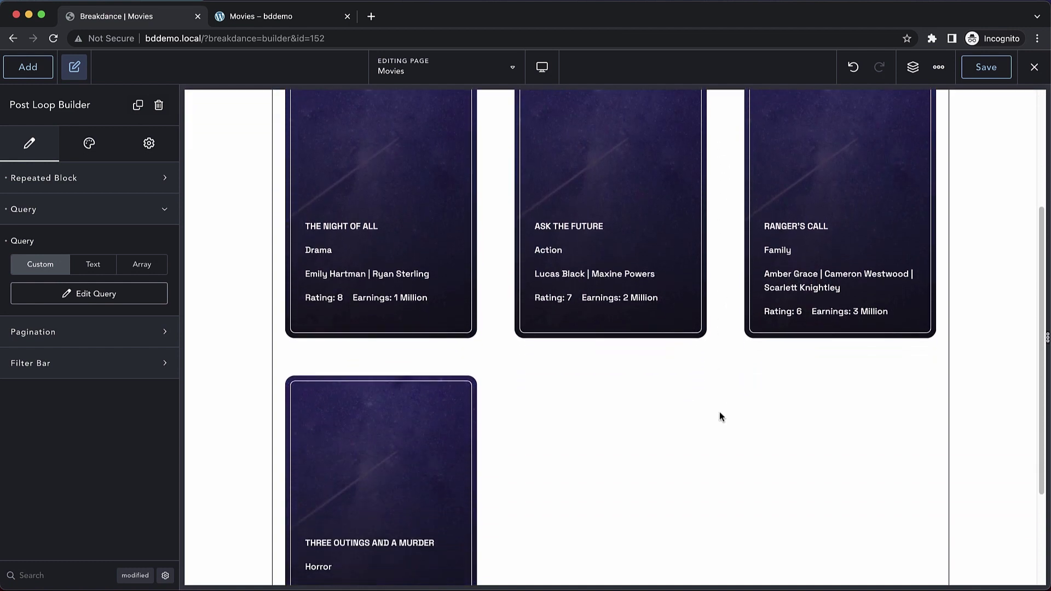
scroll(719, 417, "down", 1)
scroll(720, 417, "down", 1)
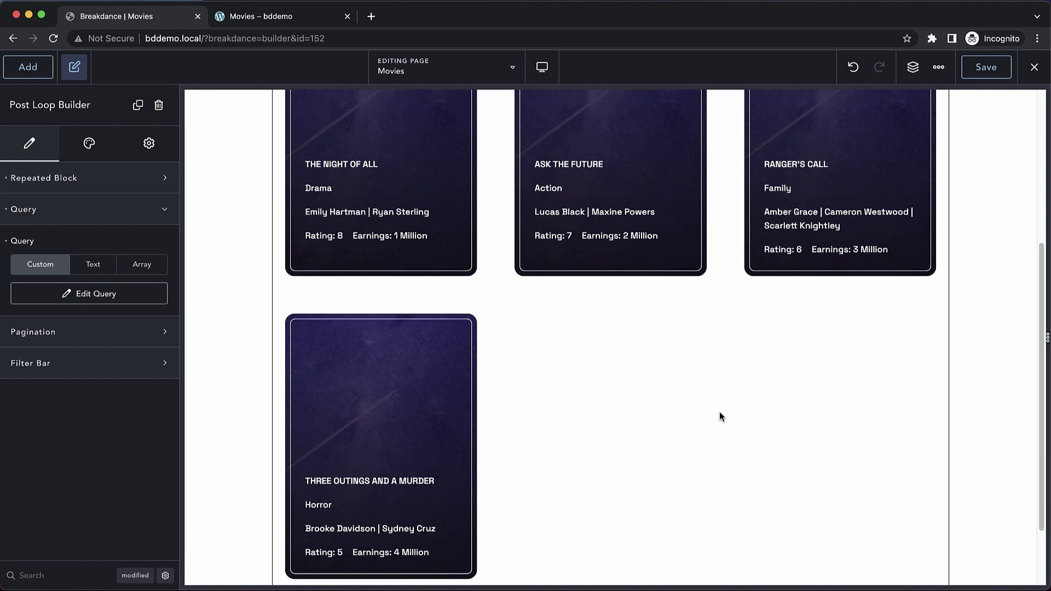
scroll(719, 417, "up", 1)
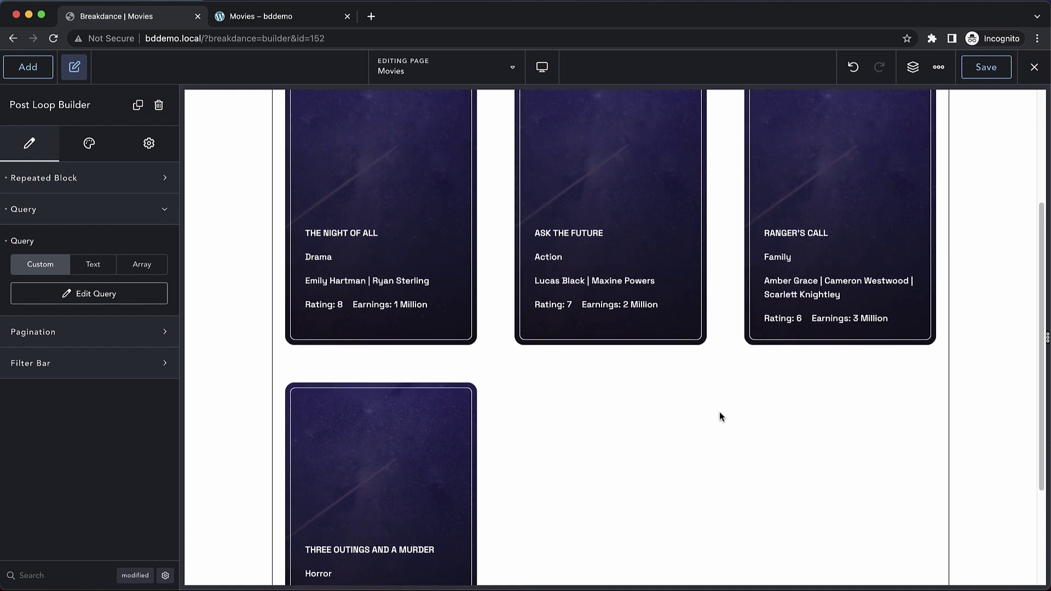
Change the rating rule to value 3 with compare <= and apply the query.
left_click(97, 295)
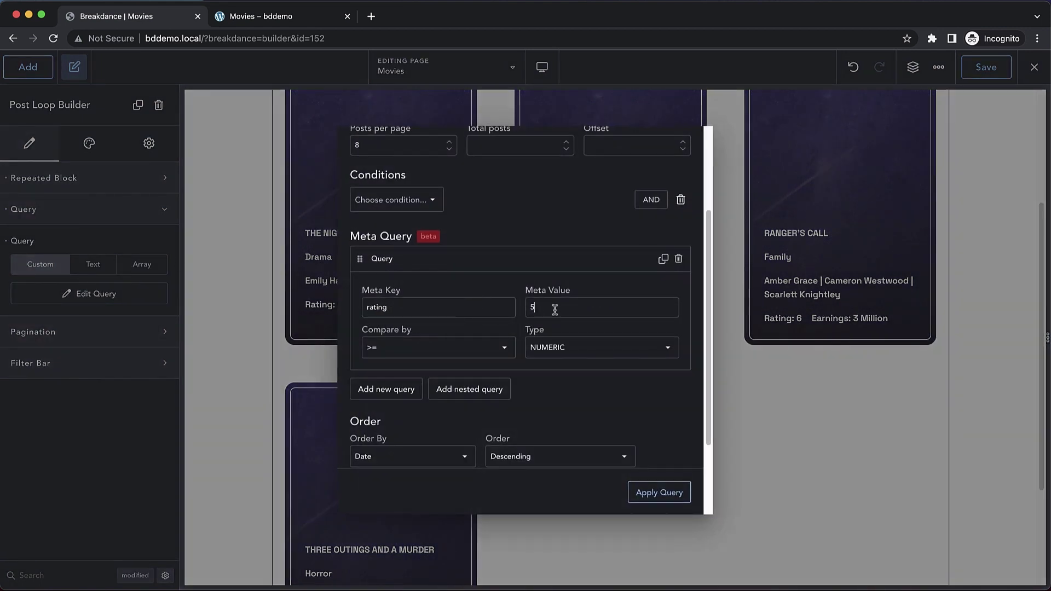
key("BackSpace")
type("3")
left_click(469, 352)
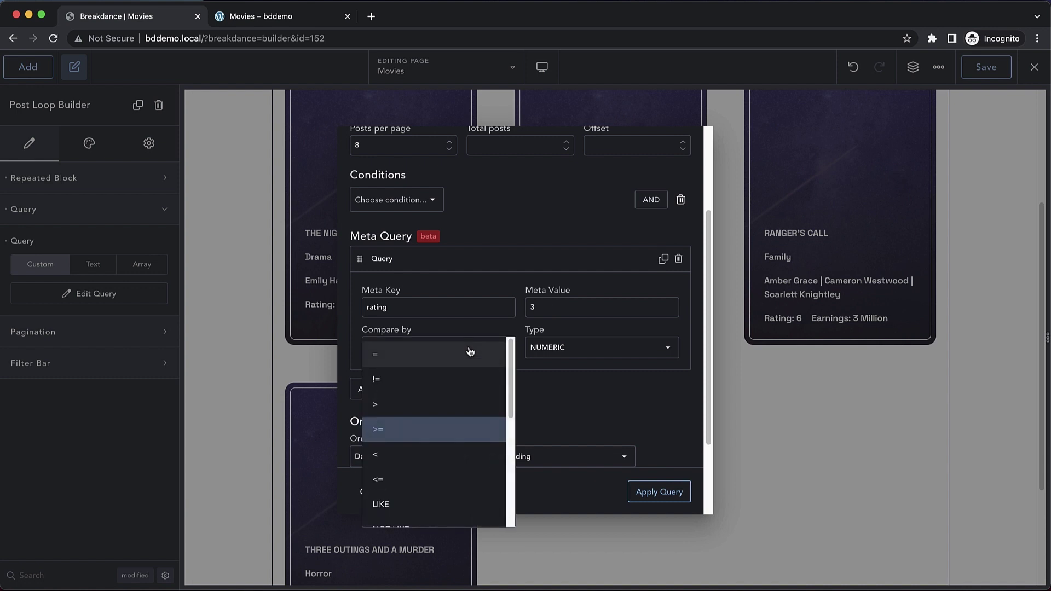
left_click(390, 478)
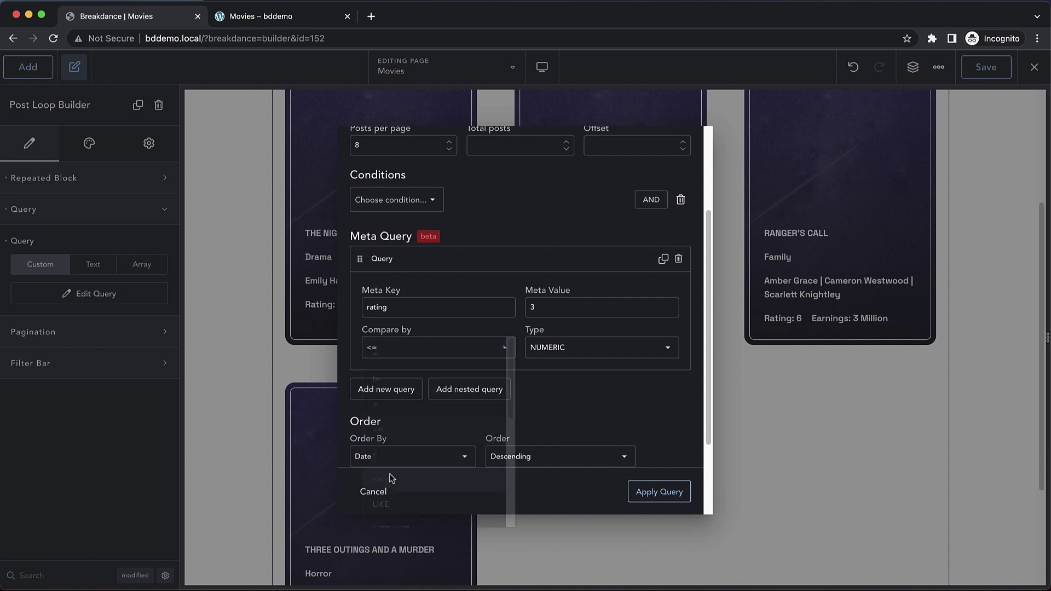
left_click(681, 496)
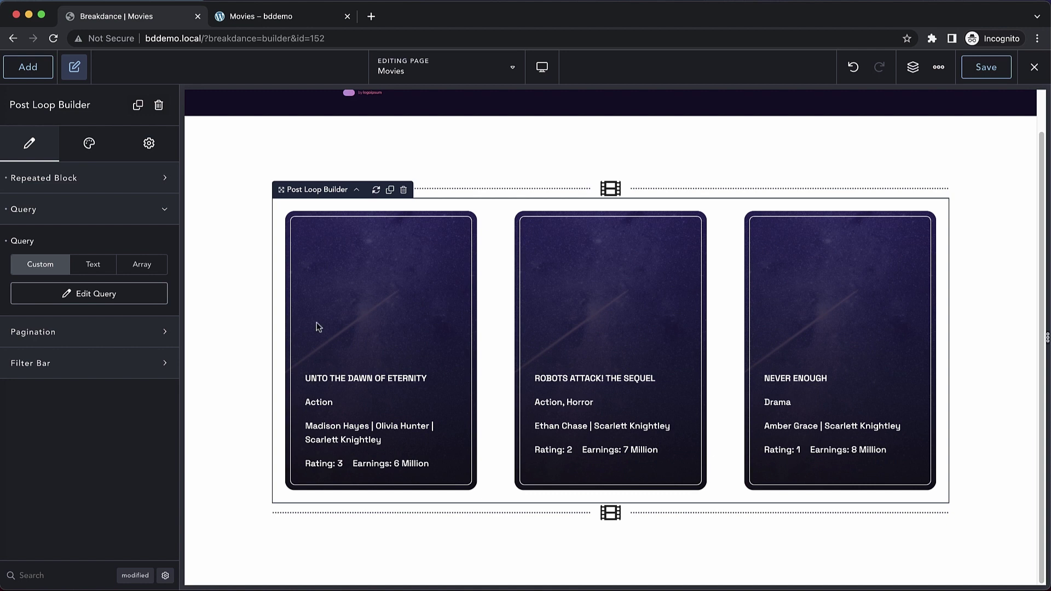
Add a second meta query rule: earnings > 7, type NUMERIC.
left_click(104, 295)
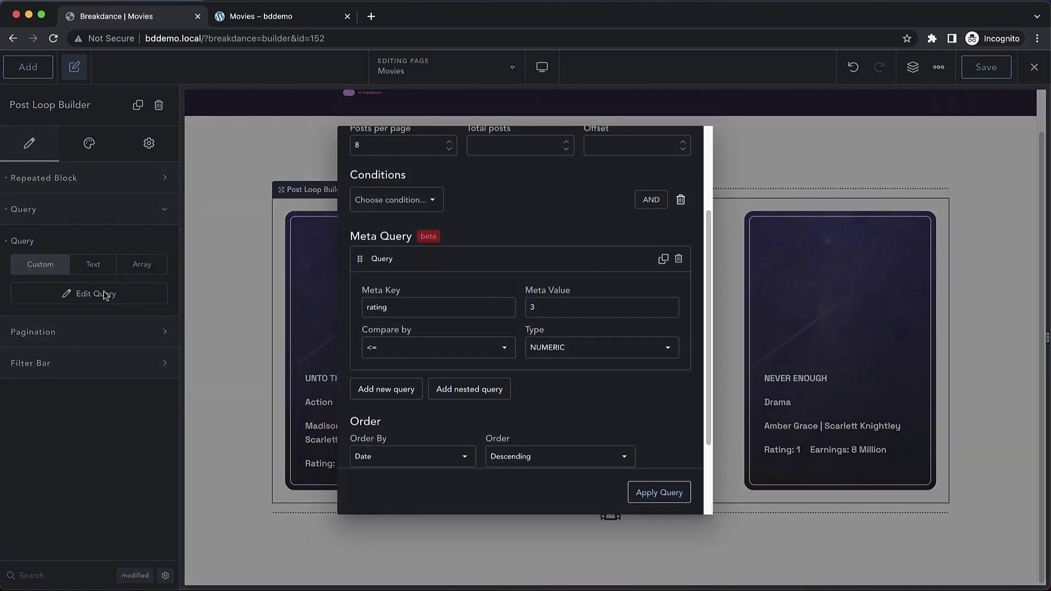
left_click(387, 389)
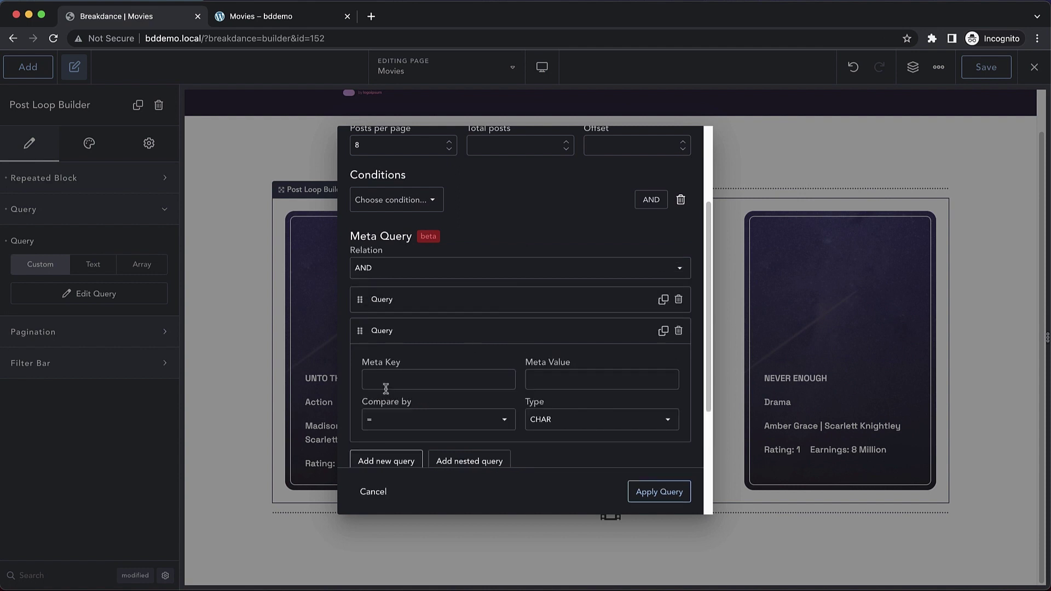
scroll(480, 374, "down", 1)
left_click(480, 366)
type("earni")
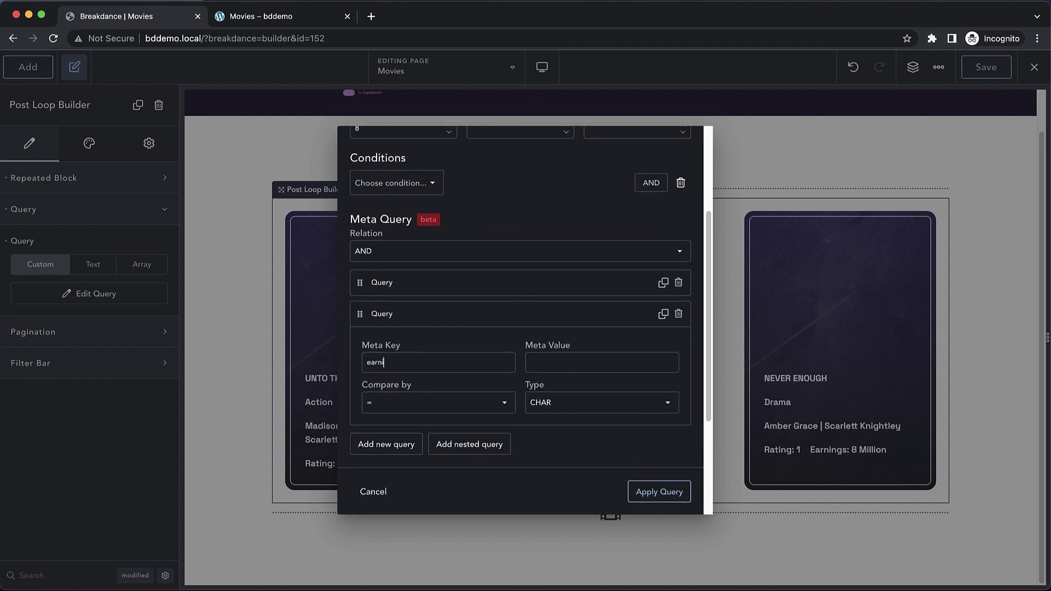
type("ngs")
key("Tab")
type("7")
left_click(446, 404)
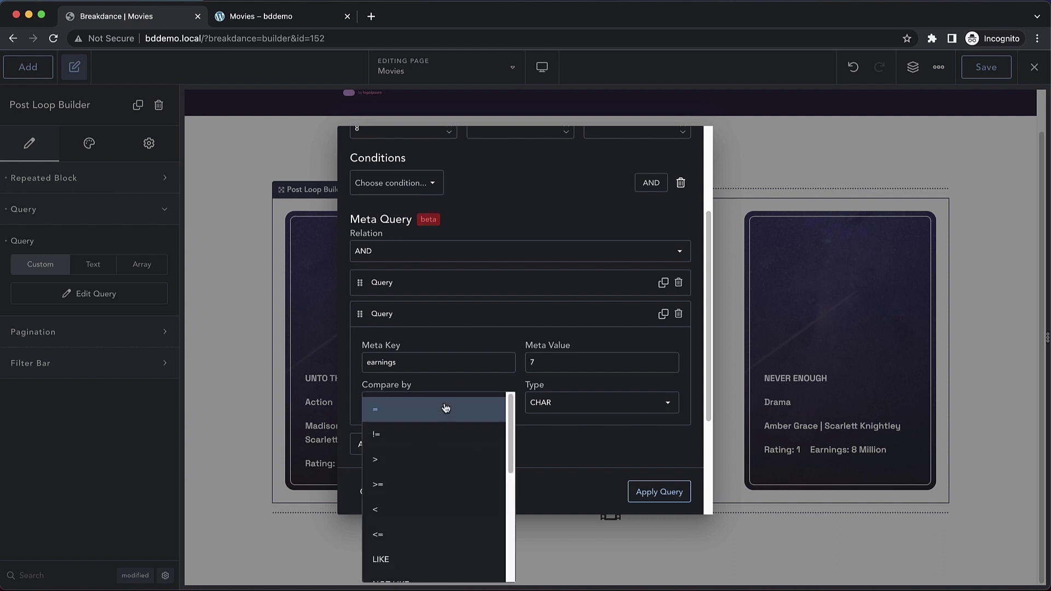
left_click(421, 463)
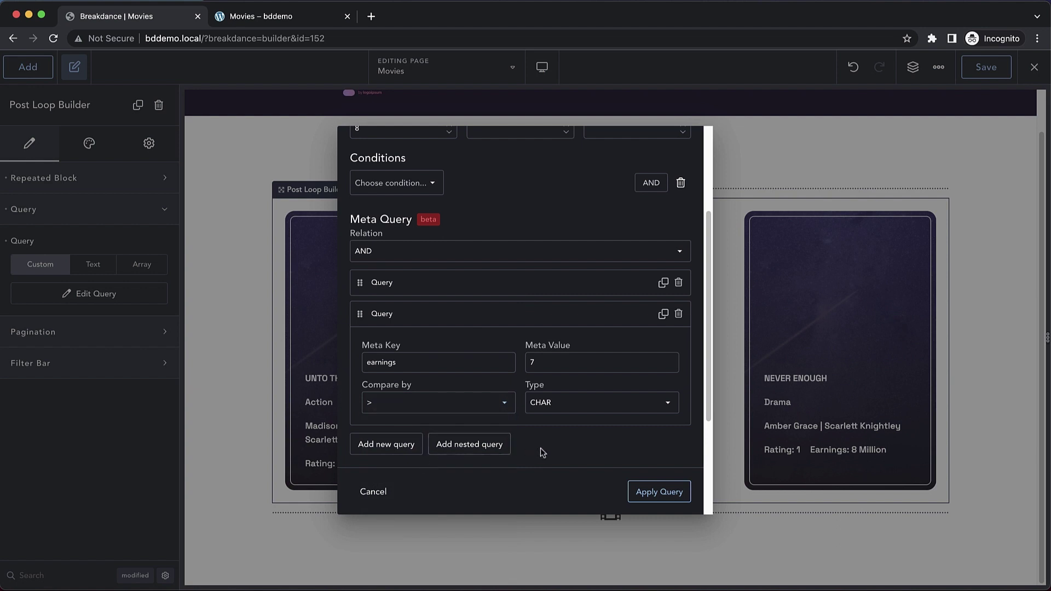
left_click(571, 403)
left_click(574, 411)
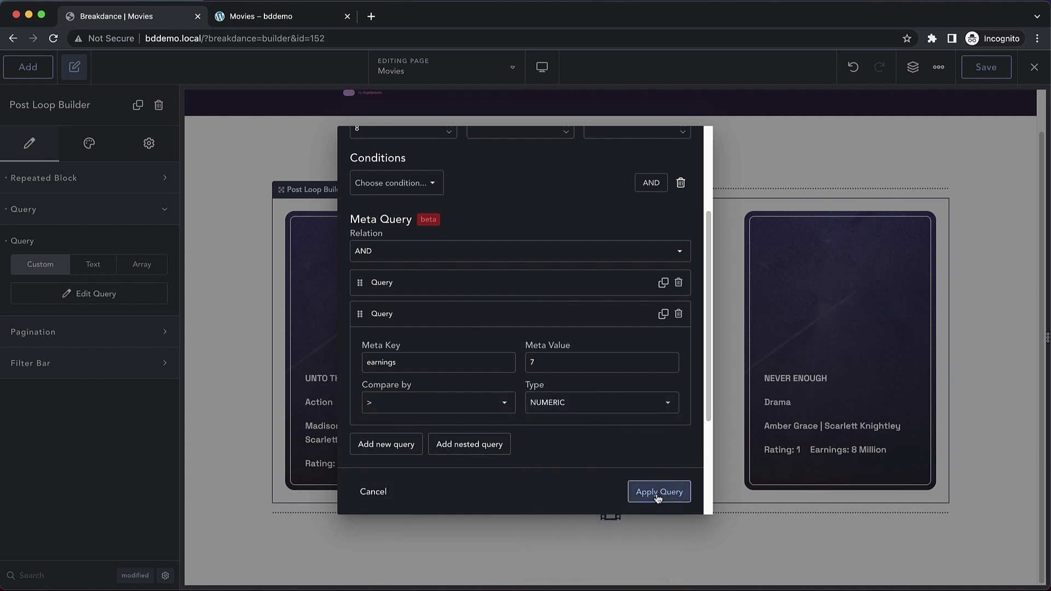
Review the rating and earnings rules, then apply both to the loop.
left_click(575, 283)
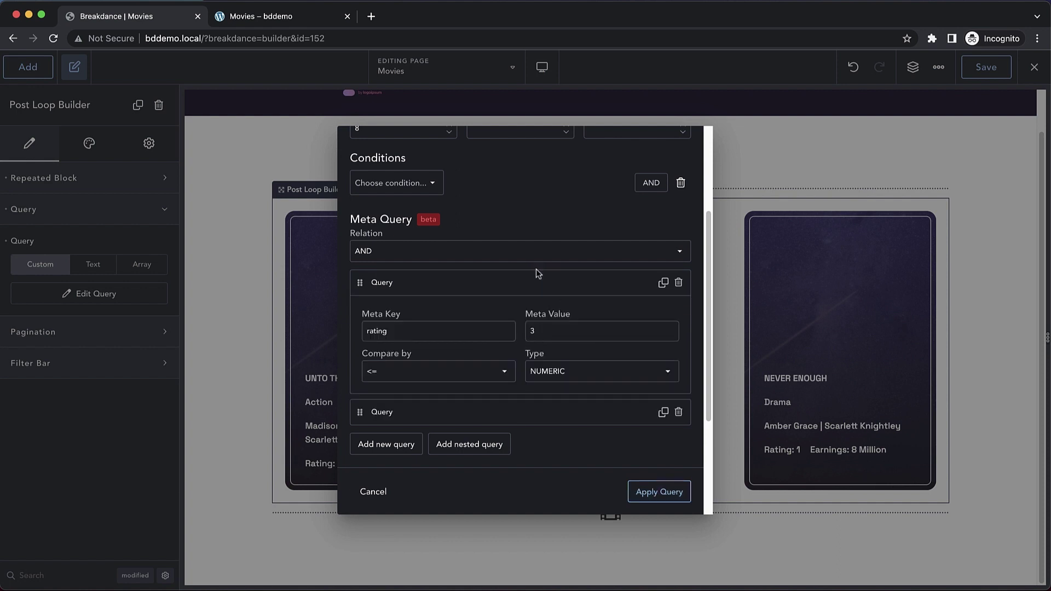
left_click(530, 282)
left_click(511, 313)
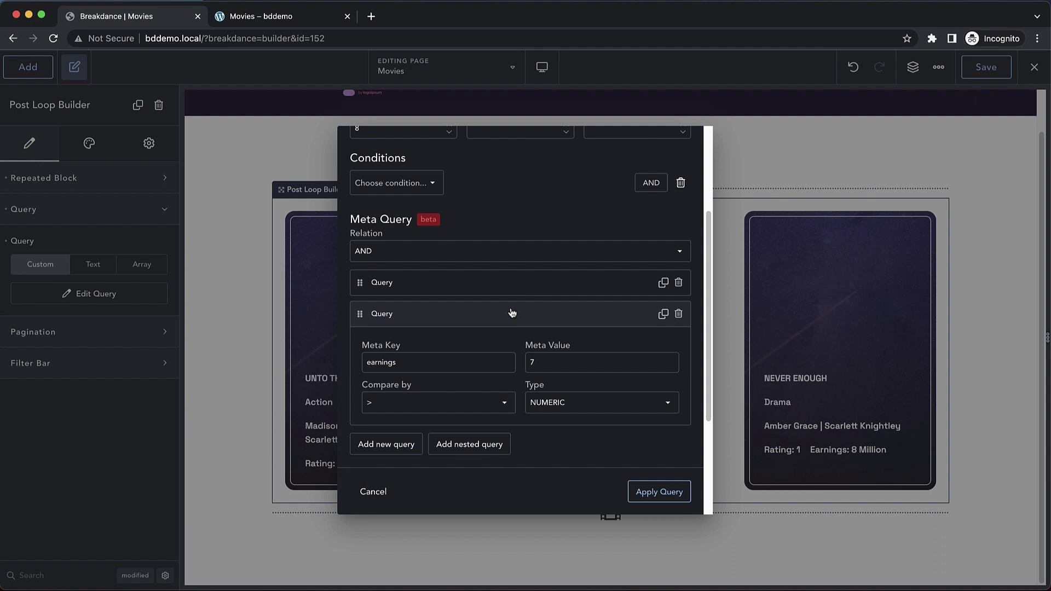
left_click(679, 498)
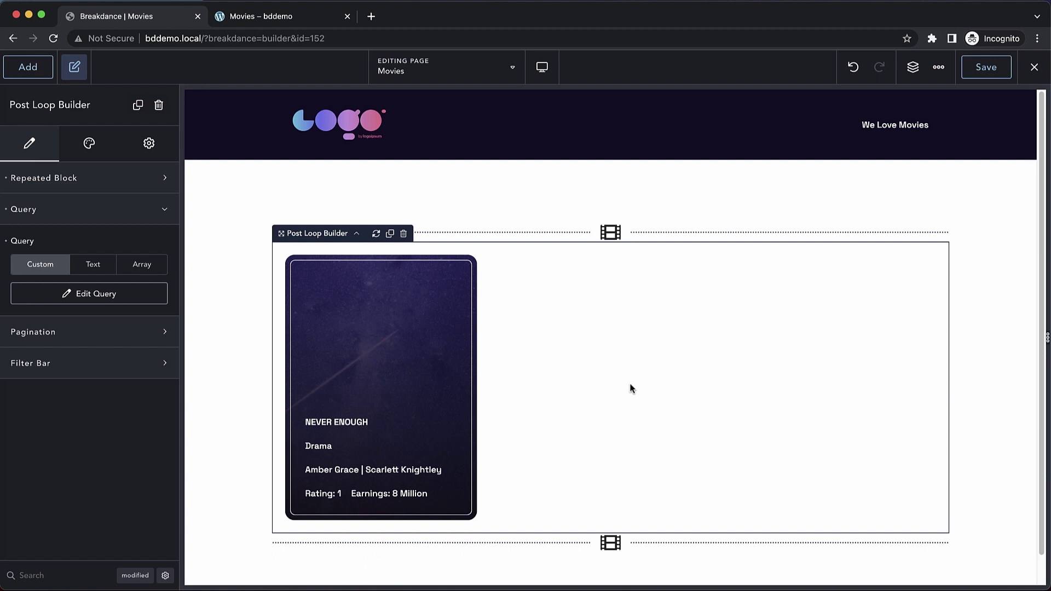
Reopen the query settings, collapse the earnings rule, and keep the AND relation.
left_click(140, 293)
left_click(457, 311)
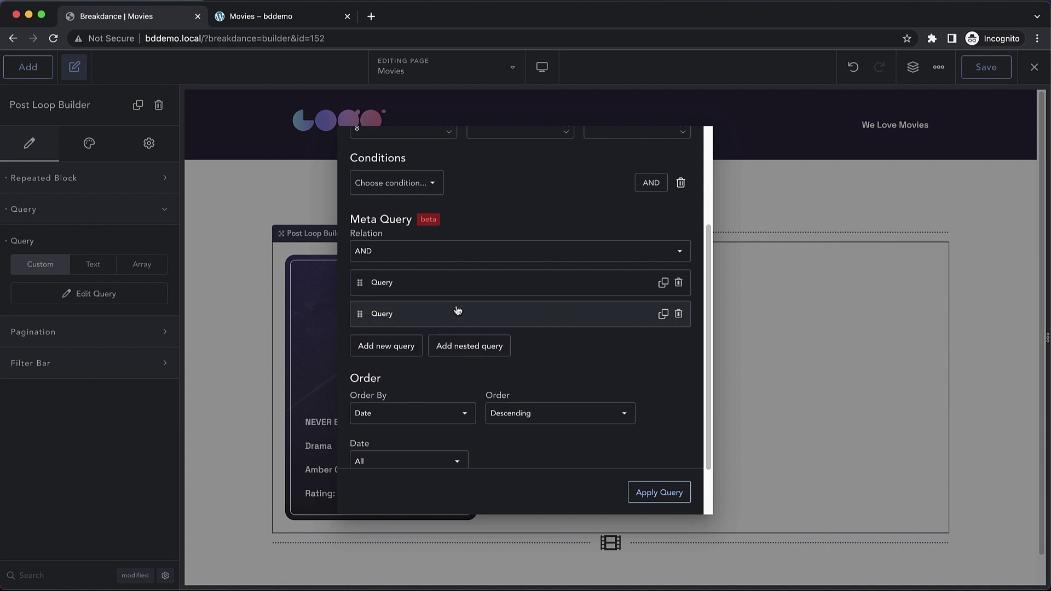
left_click(452, 253)
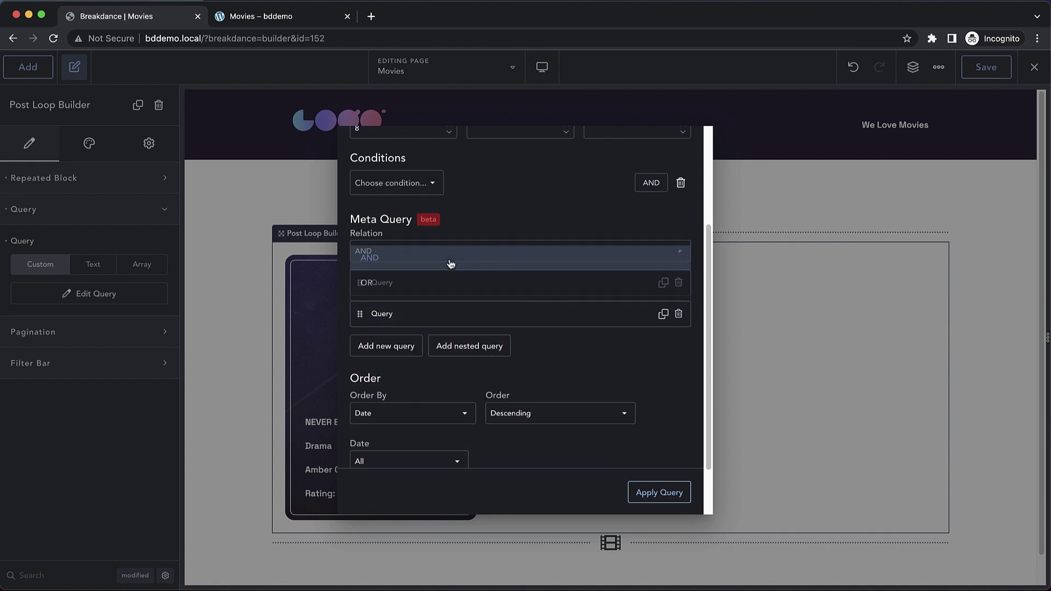
left_click(601, 365)
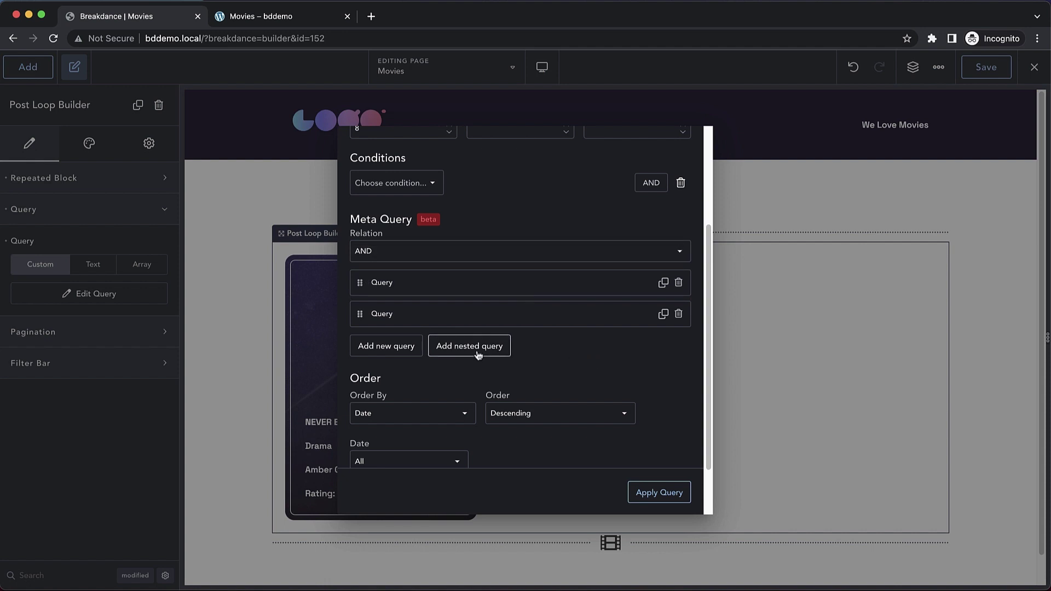